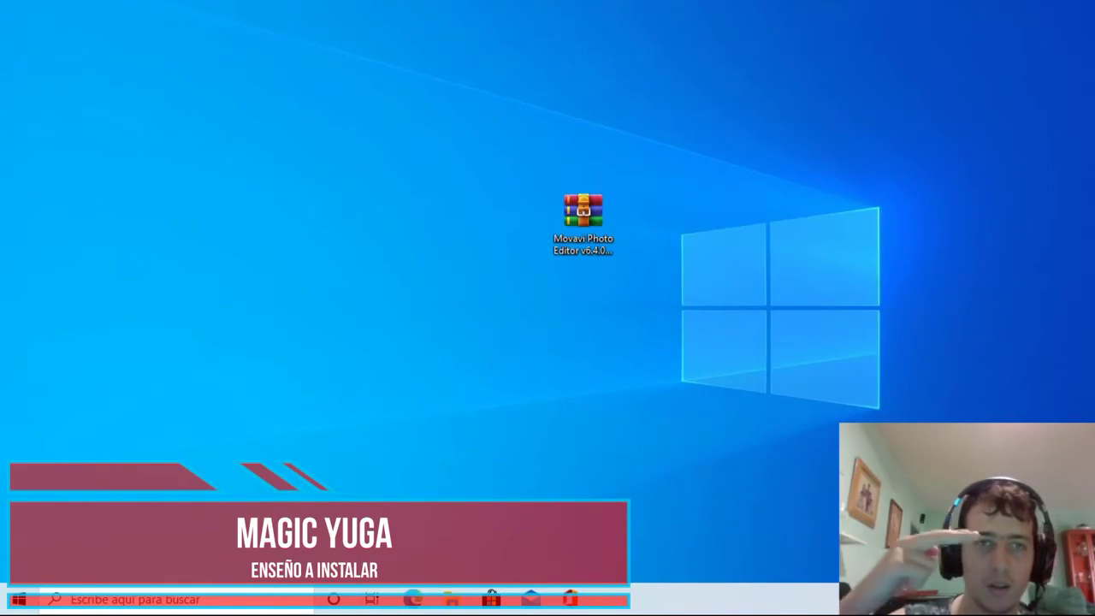
- Extract the Movavi Photo Editor archive directly onto the desktop and place the extracted folder beside the archive
right_click(575, 231)
click(605, 208)
right_click(605, 209)
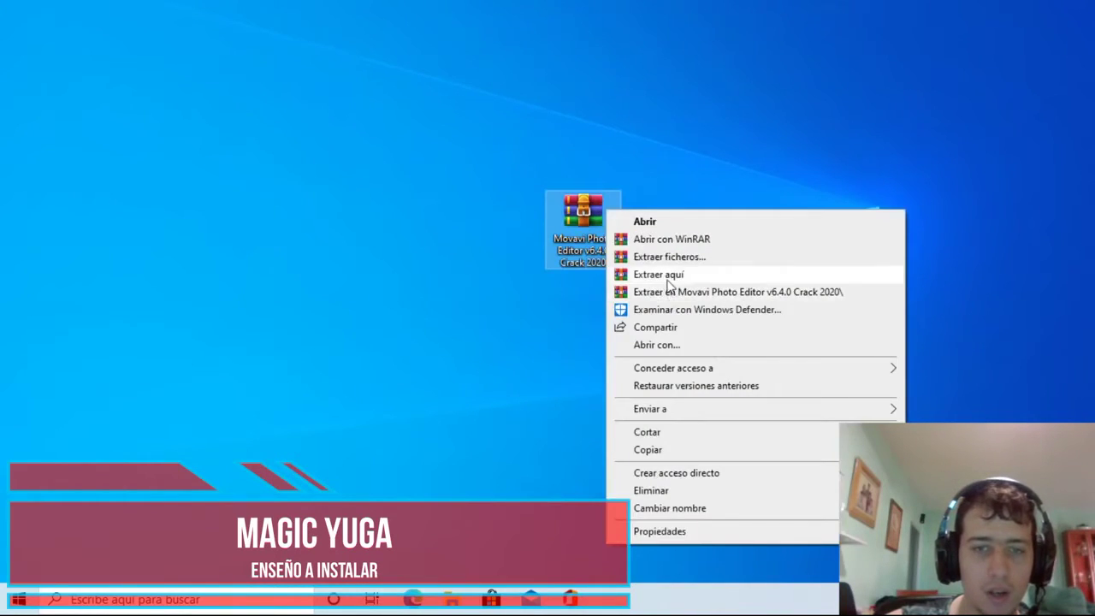
click(666, 275)
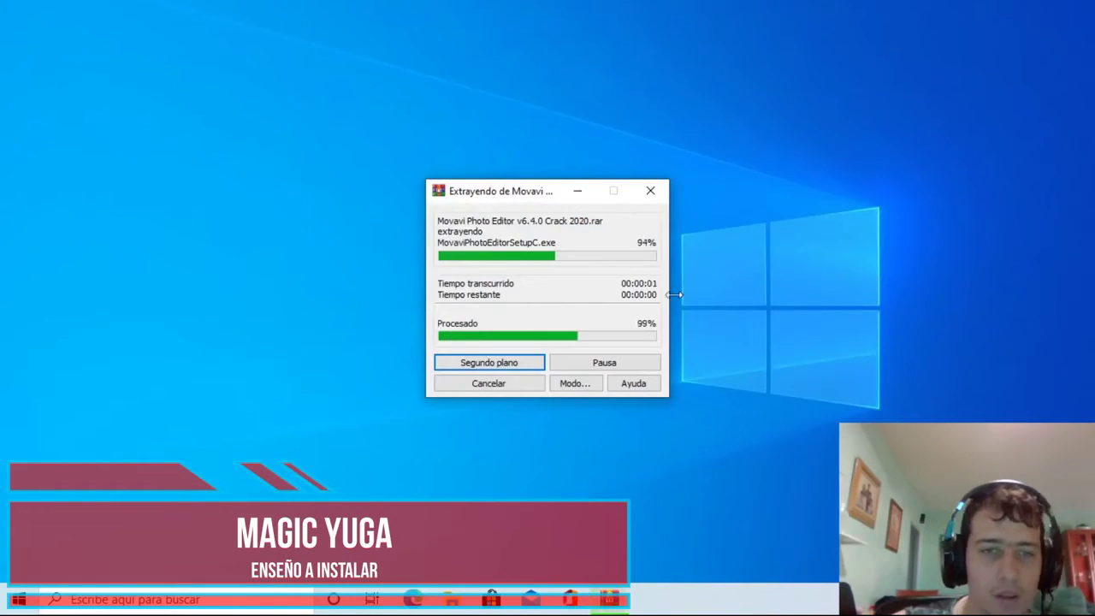
drag(2, 11, 470, 199)
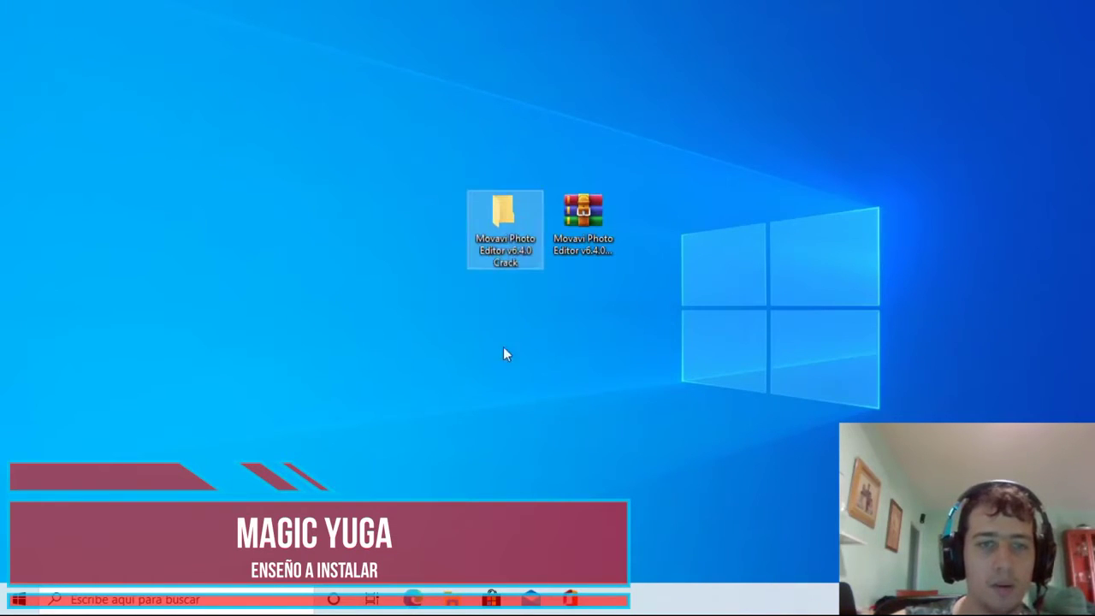
- Open the extracted folder, check its Patch subfolder, and run MovaviPhotoEditorSetupC as administrator
double_click(507, 240)
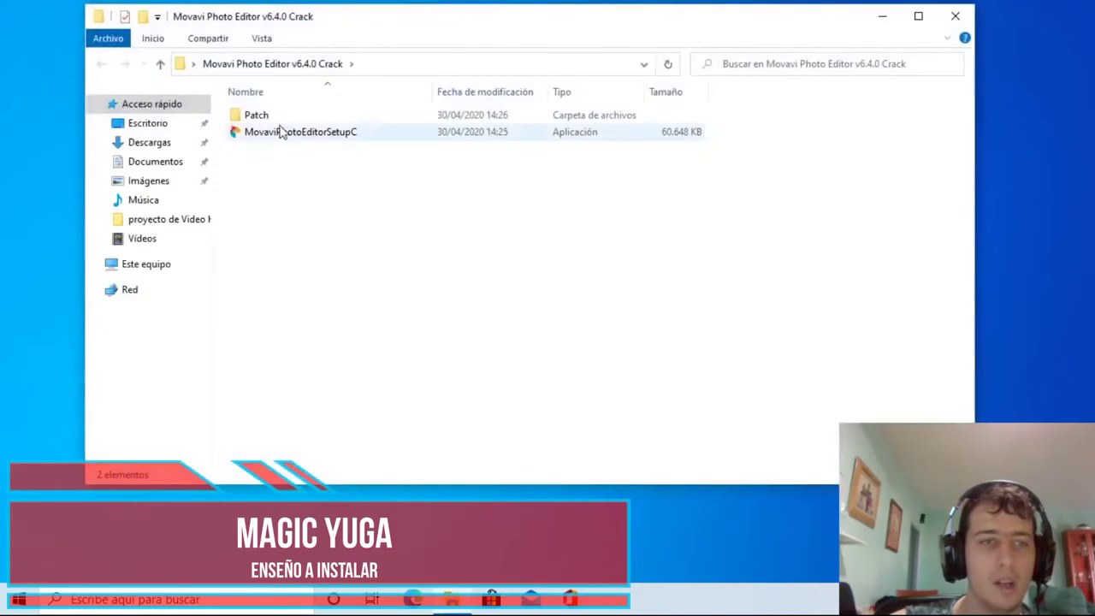
double_click(254, 116)
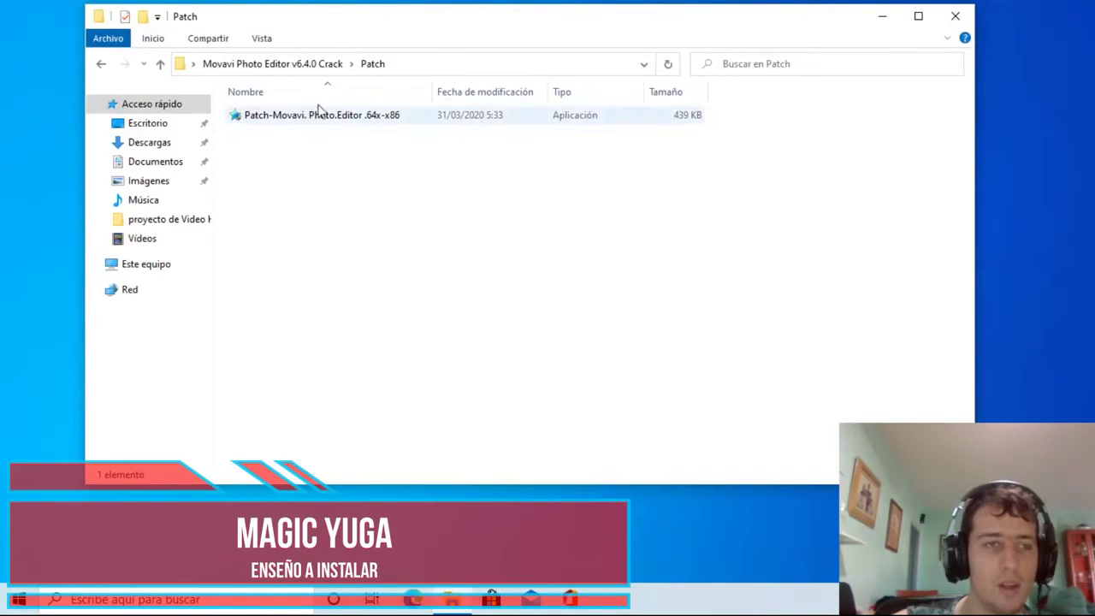
click(101, 64)
click(272, 134)
right_click(272, 134)
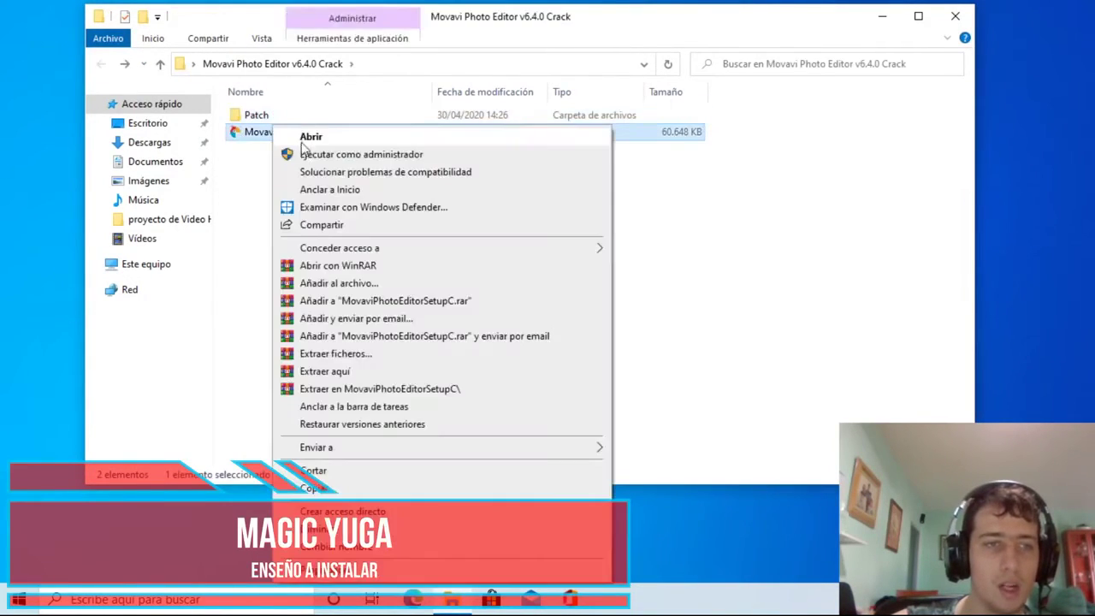
click(303, 150)
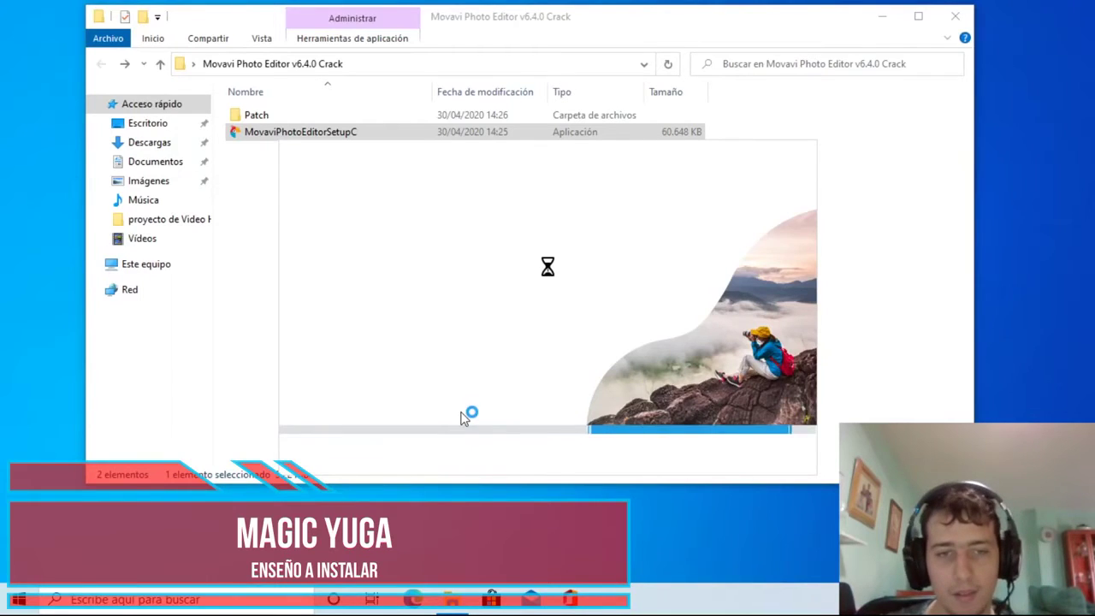
- Accept the licence terms, install Photo Editor 6 with the default configuration, and close the installer without launching the program
click(301, 449)
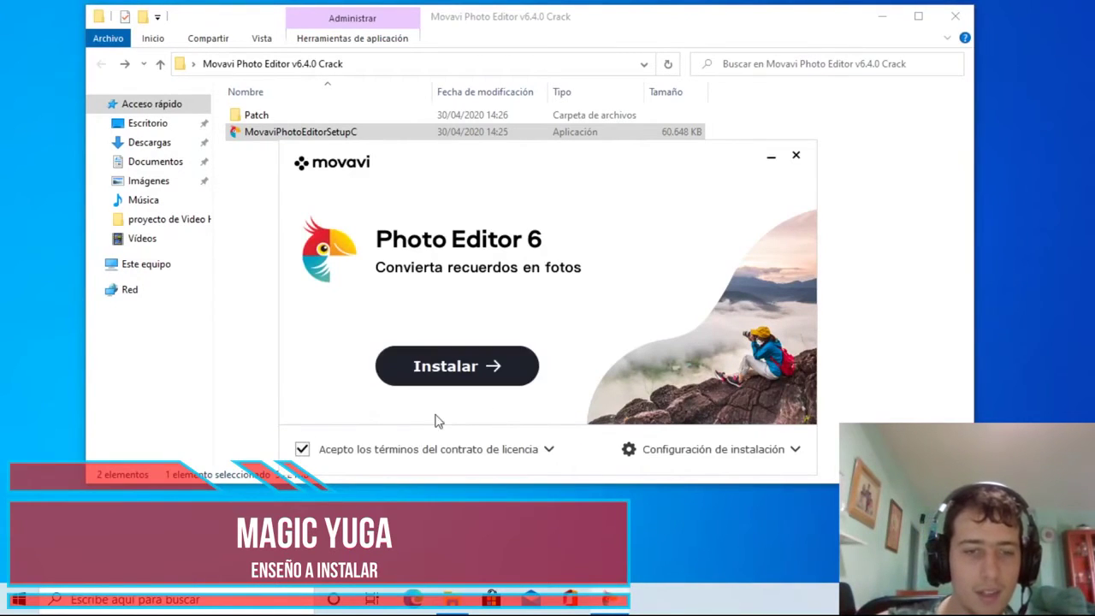
click(544, 450)
click(548, 449)
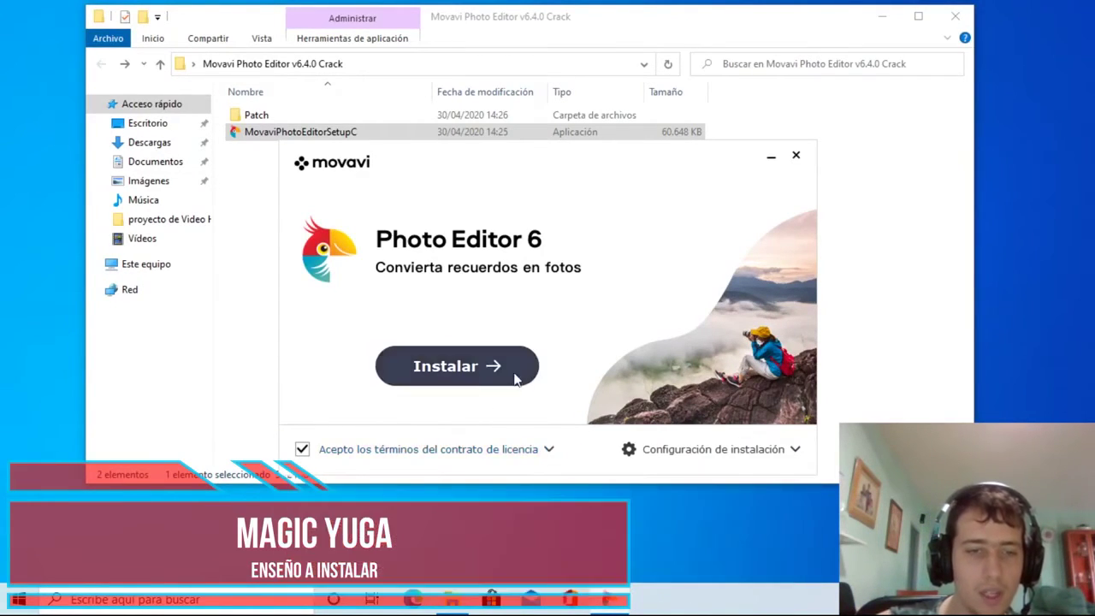
click(462, 375)
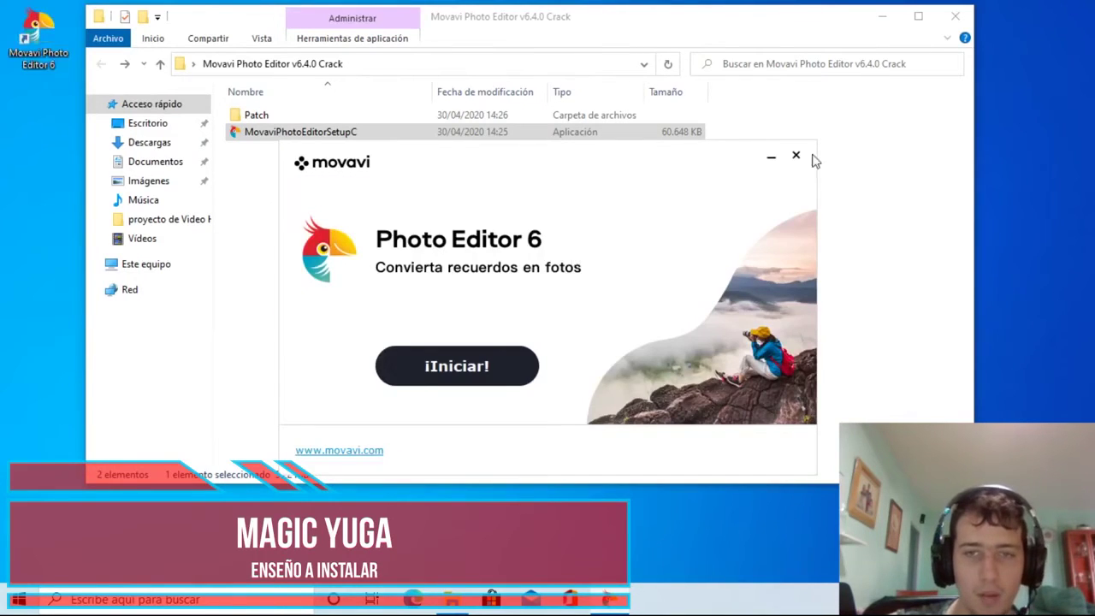
click(795, 155)
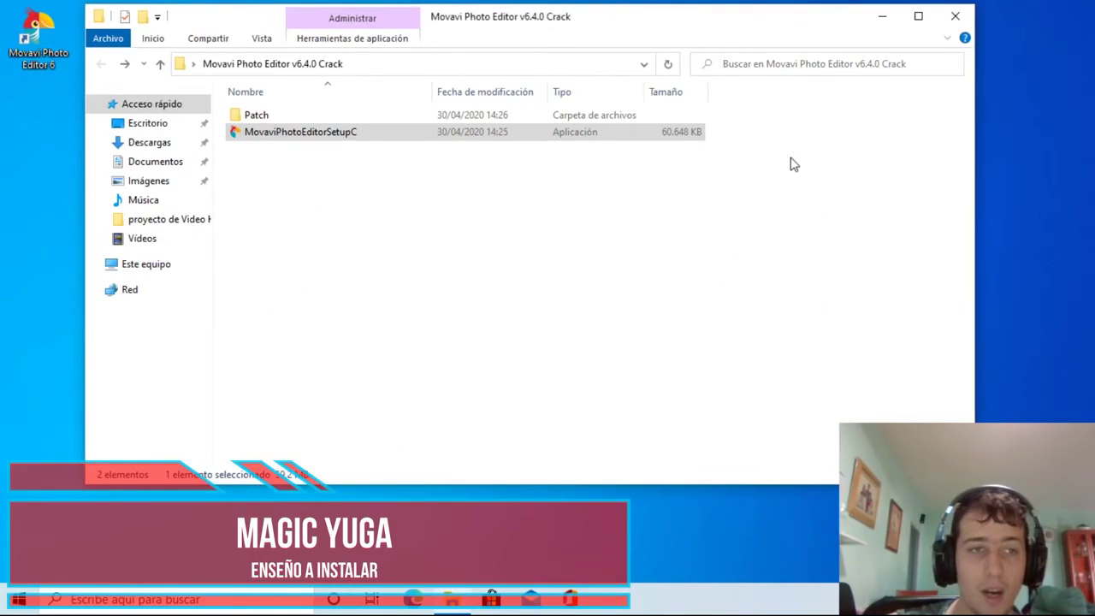
- Copy Patch-Movavi. Photo.Editor .64x-x86 from the Patch folder into the Movavi Photo Editor 6 installation folder, reached from the desktop shortcut's file location
double_click(257, 116)
right_click(260, 126)
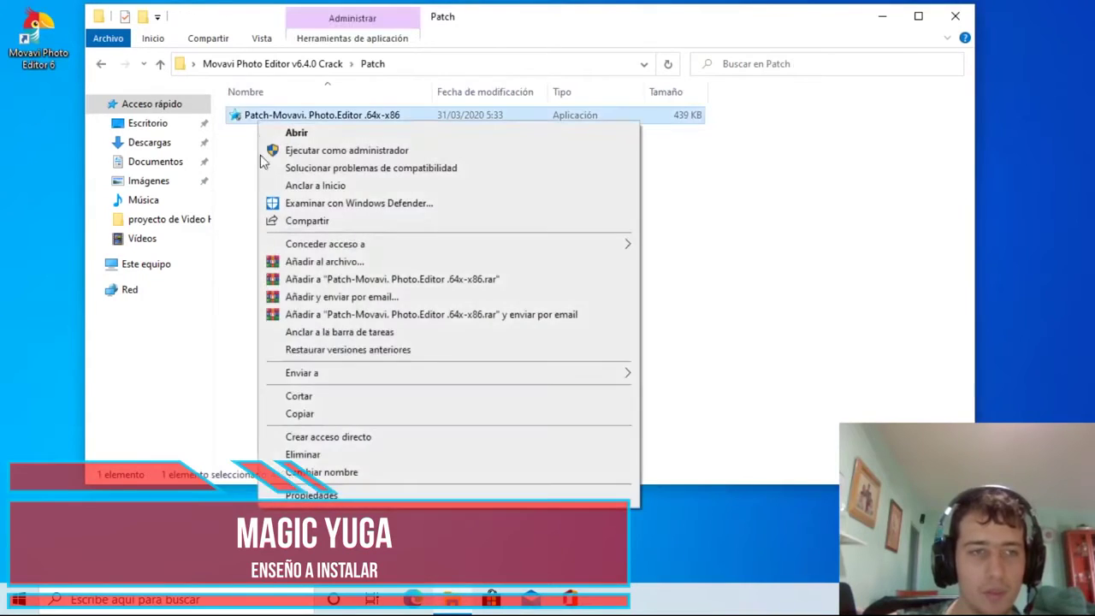
click(300, 418)
click(26, 41)
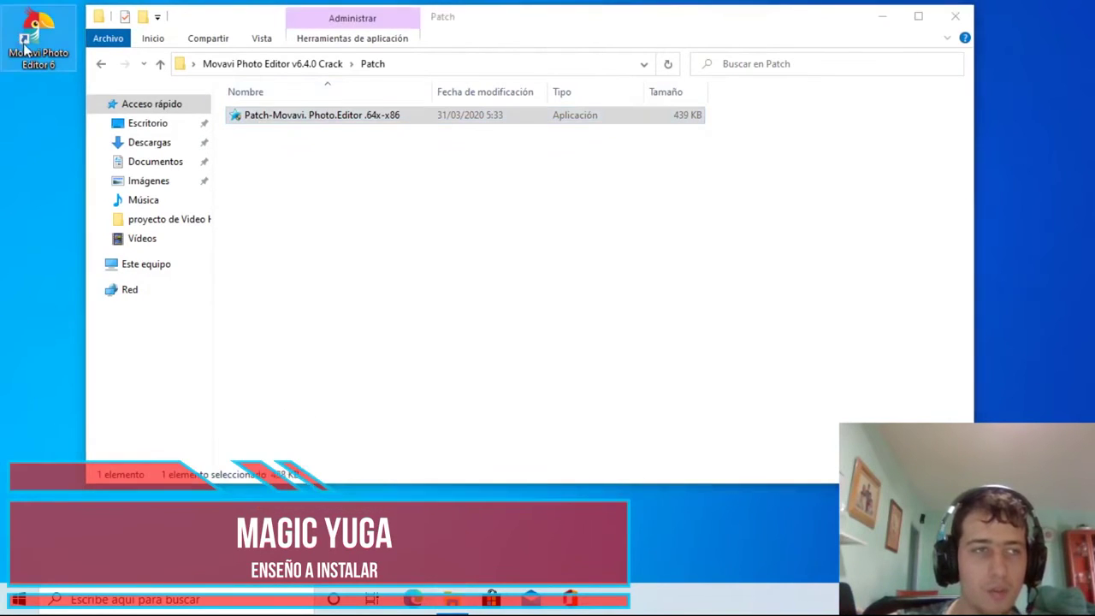
right_click(24, 41)
click(64, 68)
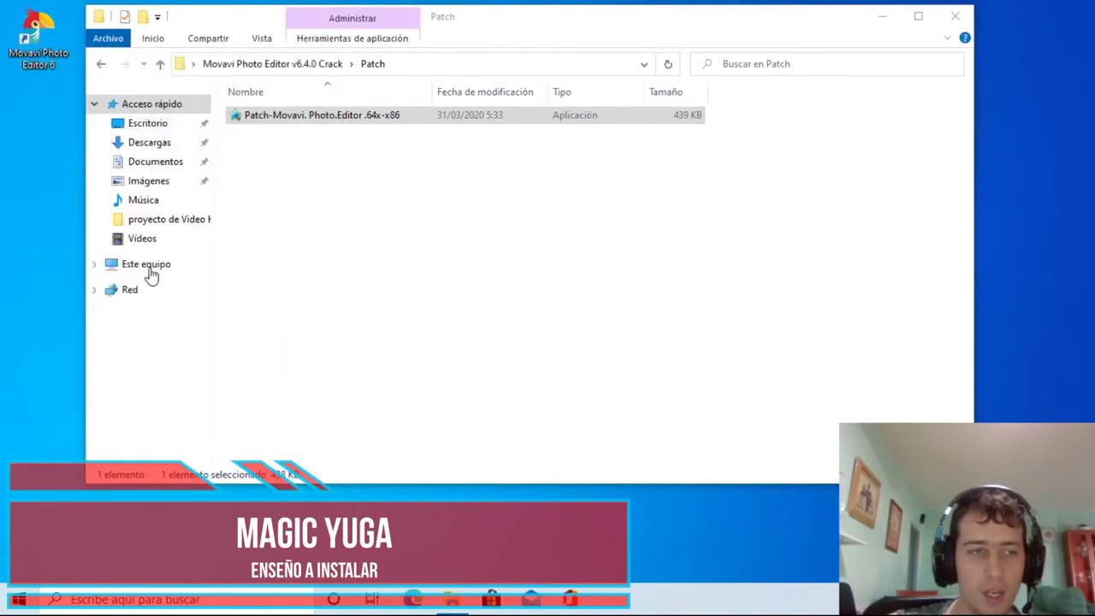
click(830, 224)
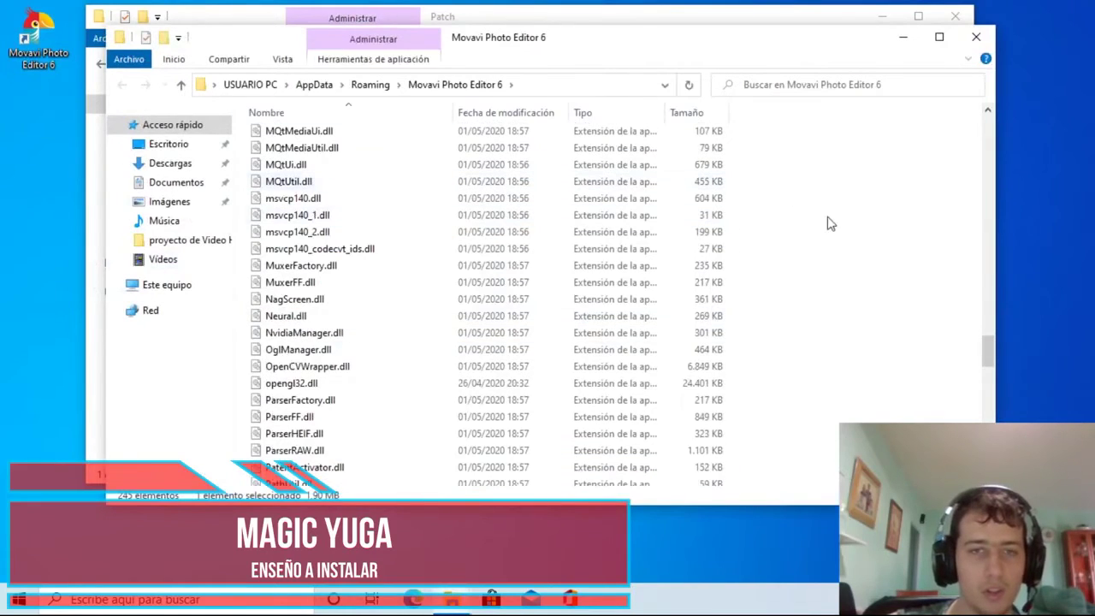
right_click(820, 200)
click(859, 330)
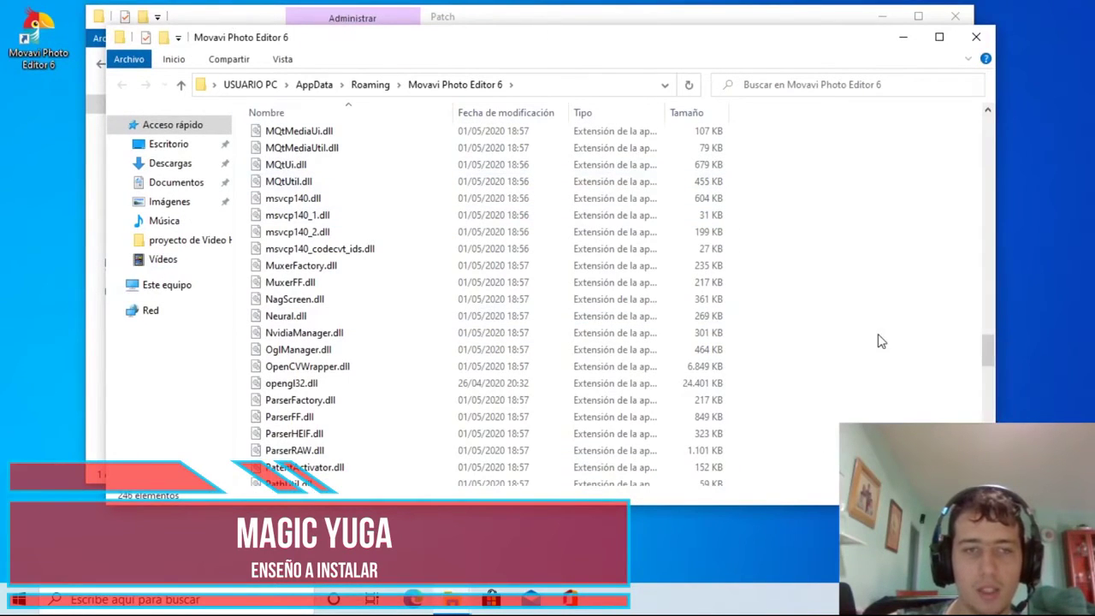
- Run the copied patch file as administrator in the installation folder, apply the patch with Backup enabled, and close the patcher
scroll(427, 183, up, 2)
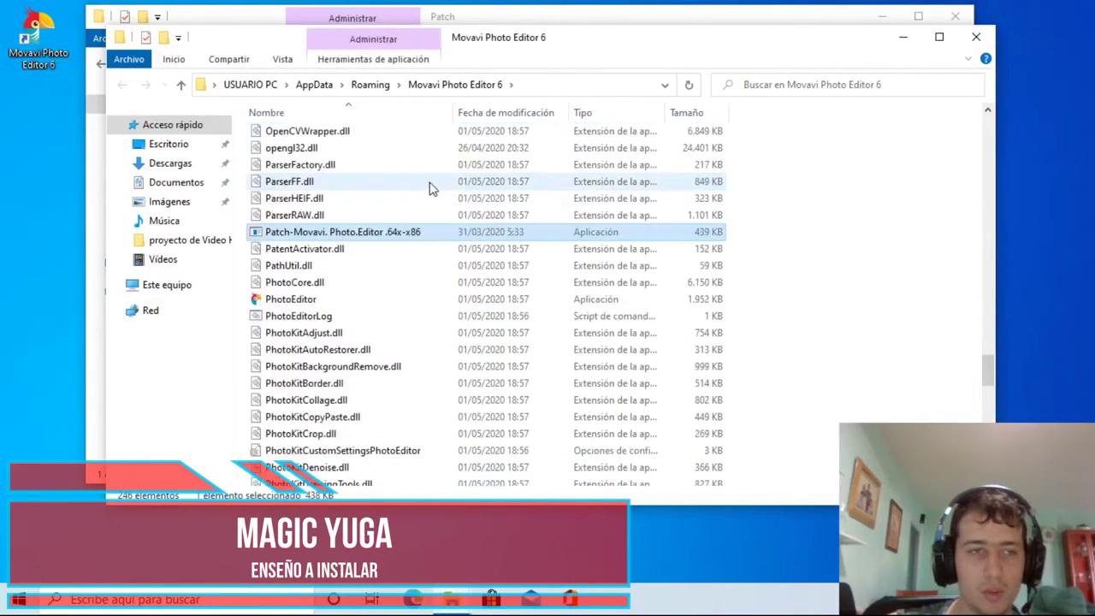
right_click(278, 239)
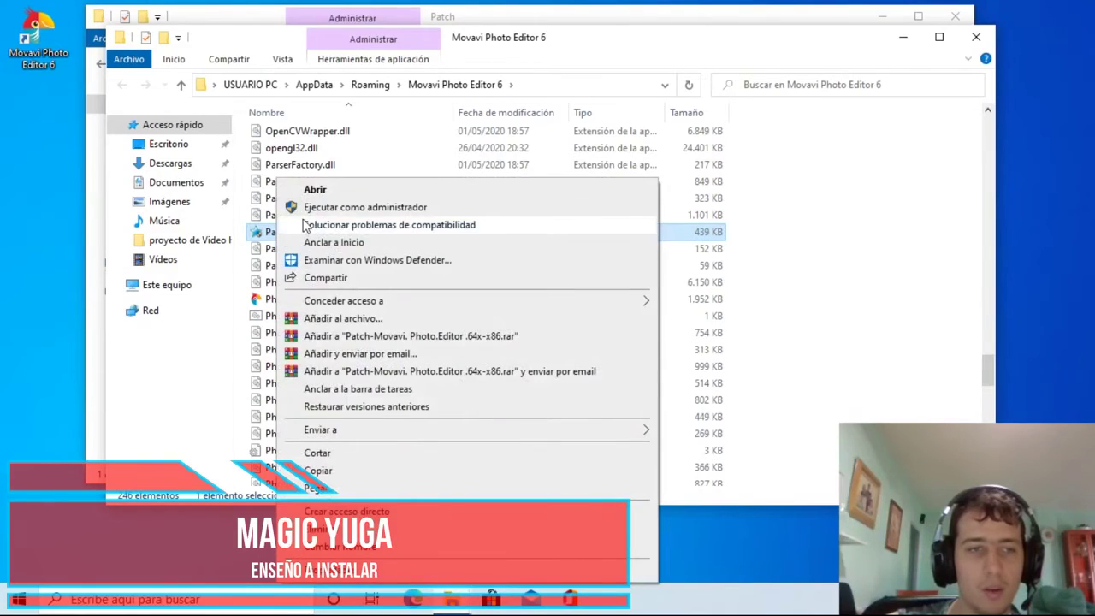
click(304, 210)
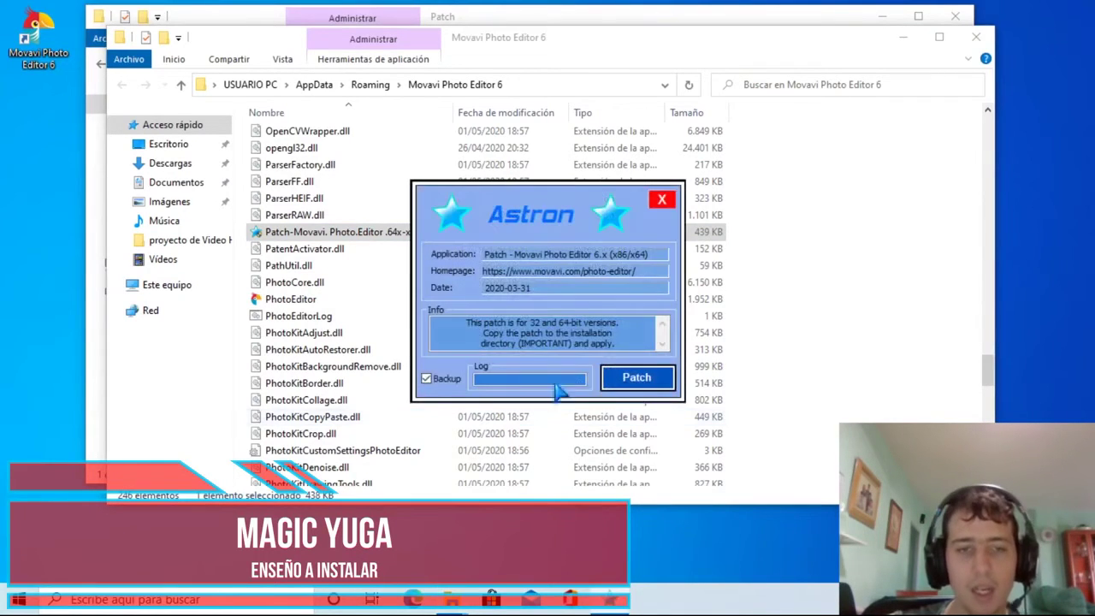
click(631, 378)
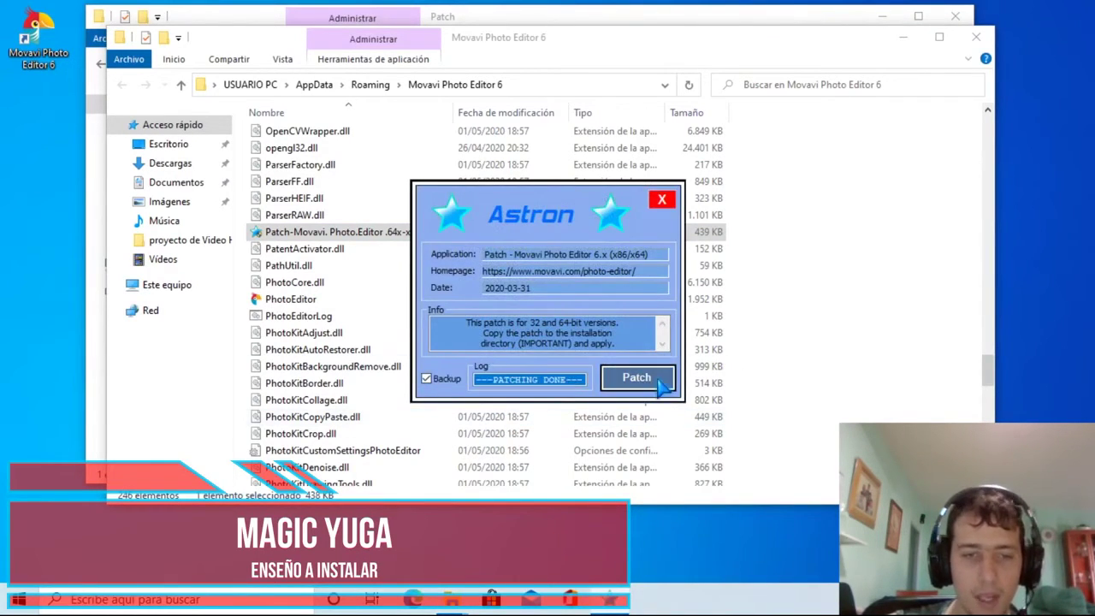
click(662, 199)
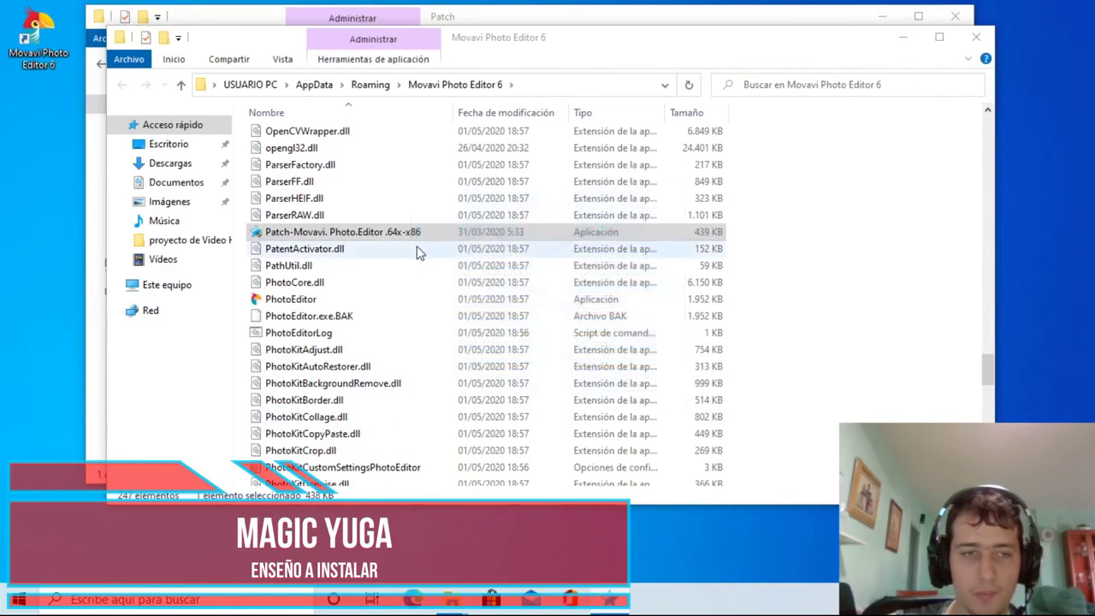
- Move the patch file from the installation folder back to the extracted Patch folder on the desktop, replacing the existing copy
right_click(405, 235)
click(492, 540)
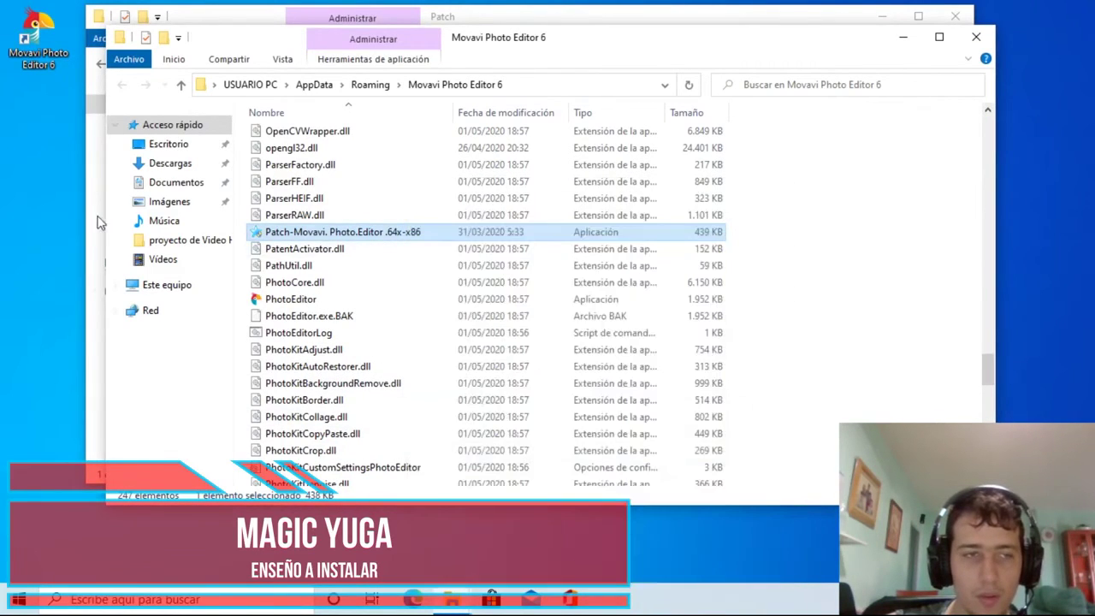
click(171, 164)
double_click(317, 166)
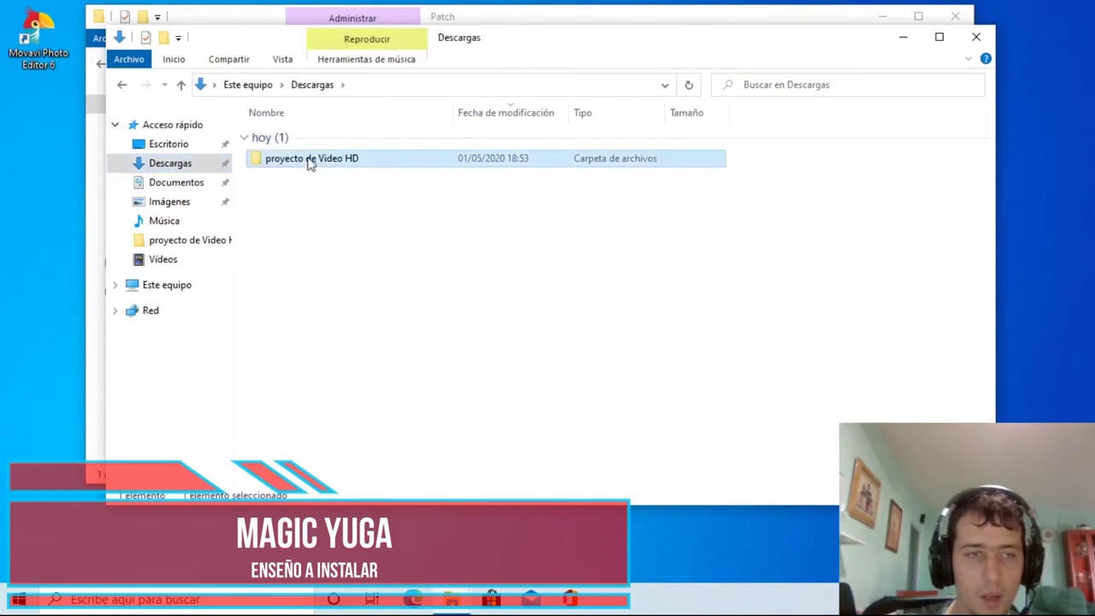
click(179, 147)
double_click(281, 182)
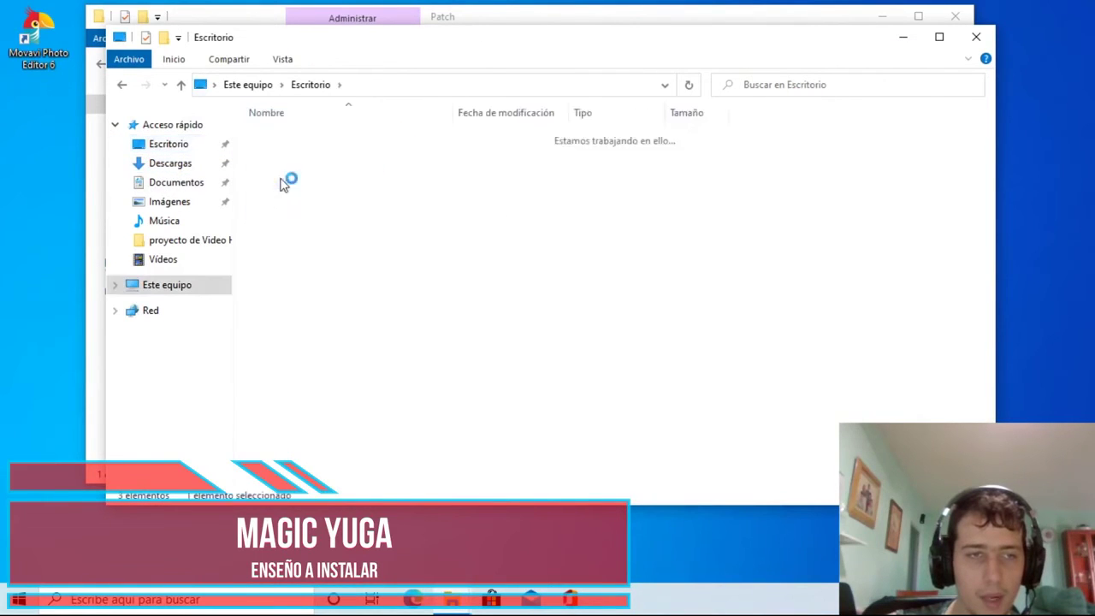
double_click(283, 142)
right_click(287, 137)
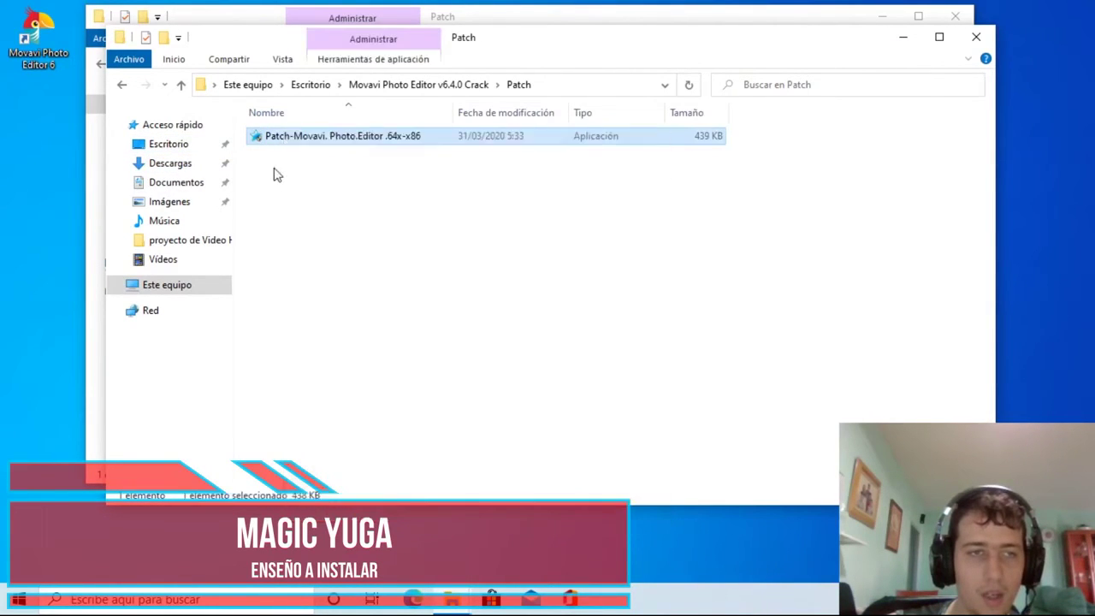
click(277, 173)
right_click(271, 164)
click(313, 301)
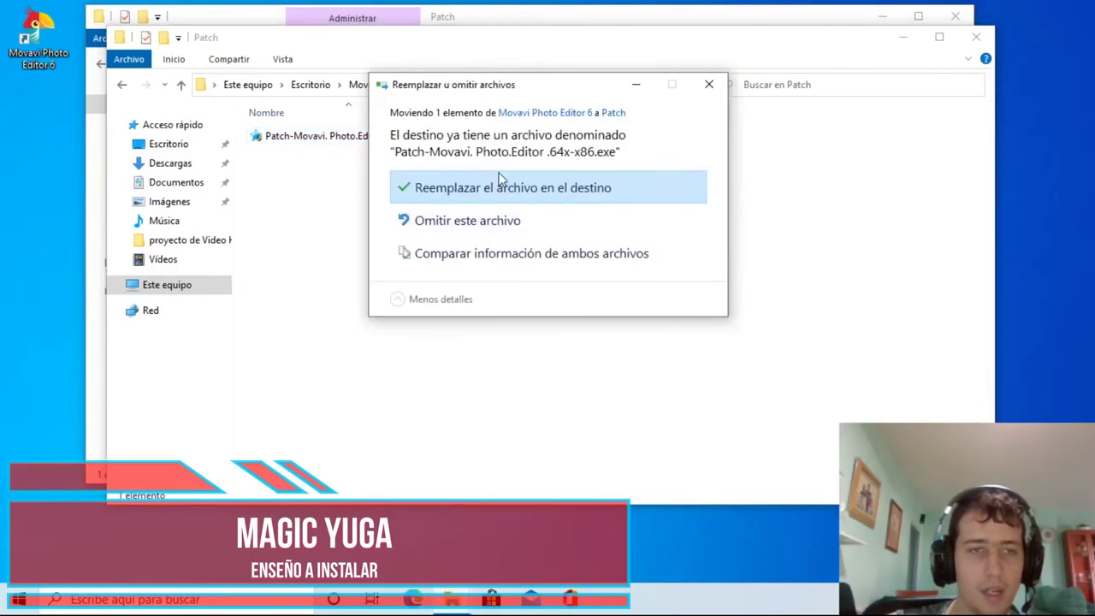
click(495, 185)
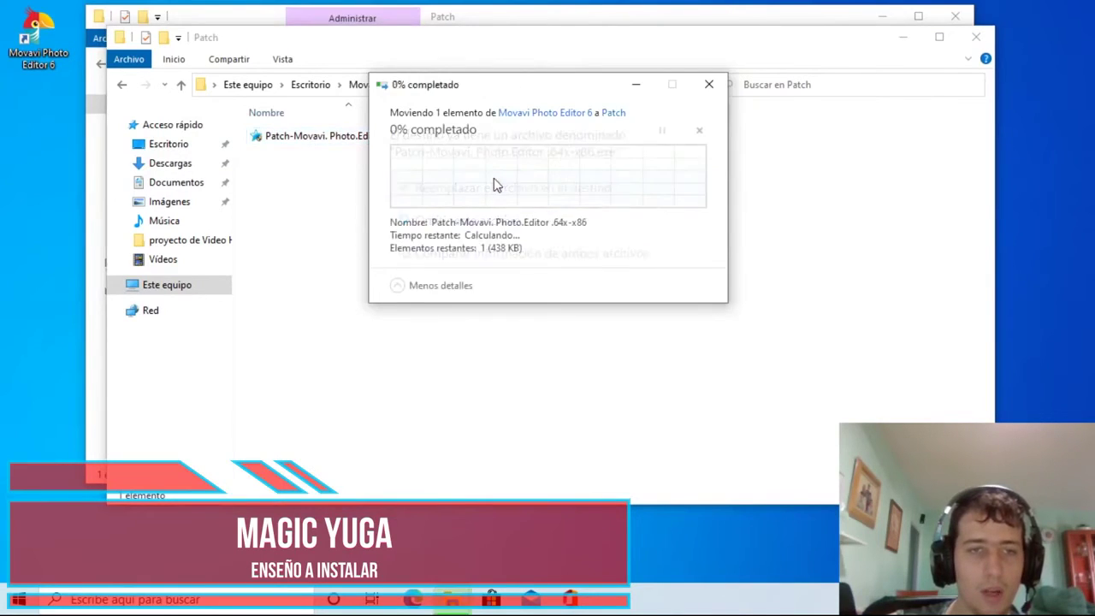
- Close both File Explorer windows to return to the desktop
click(169, 163)
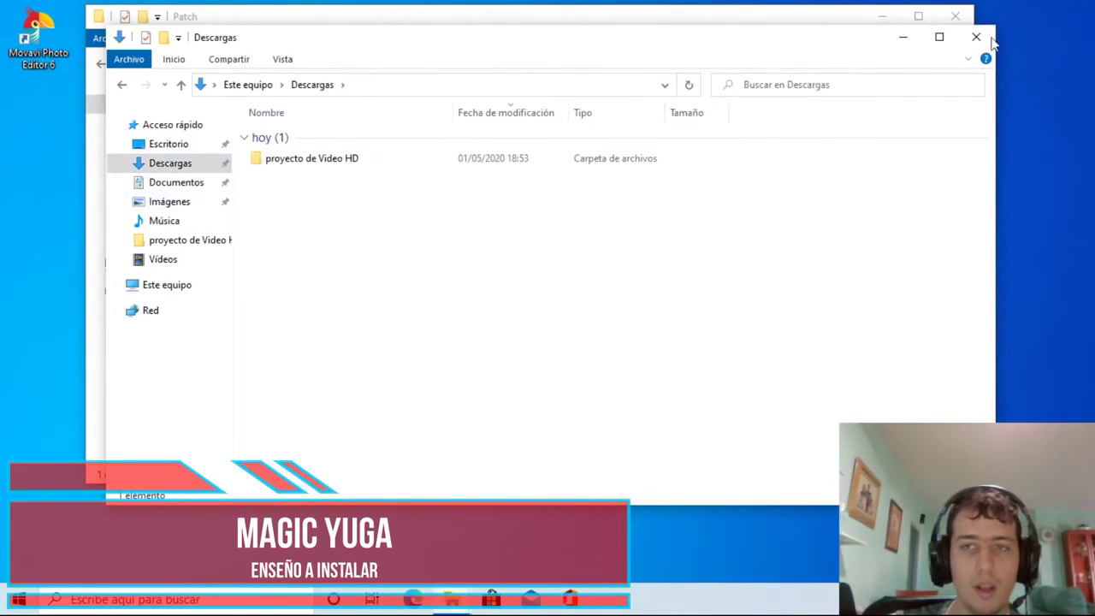
click(976, 37)
click(145, 142)
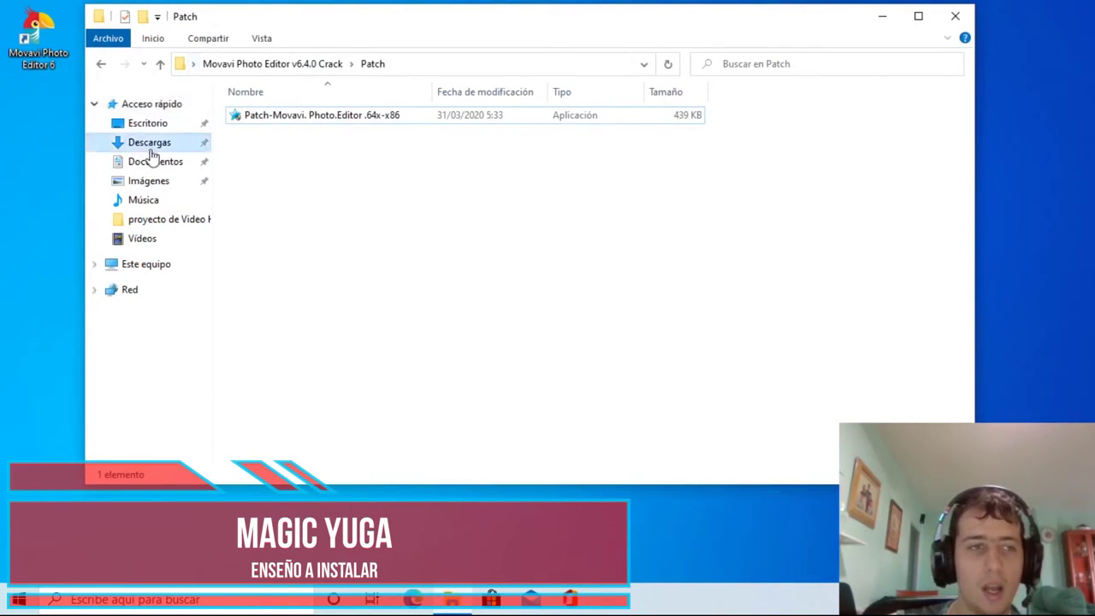
click(954, 15)
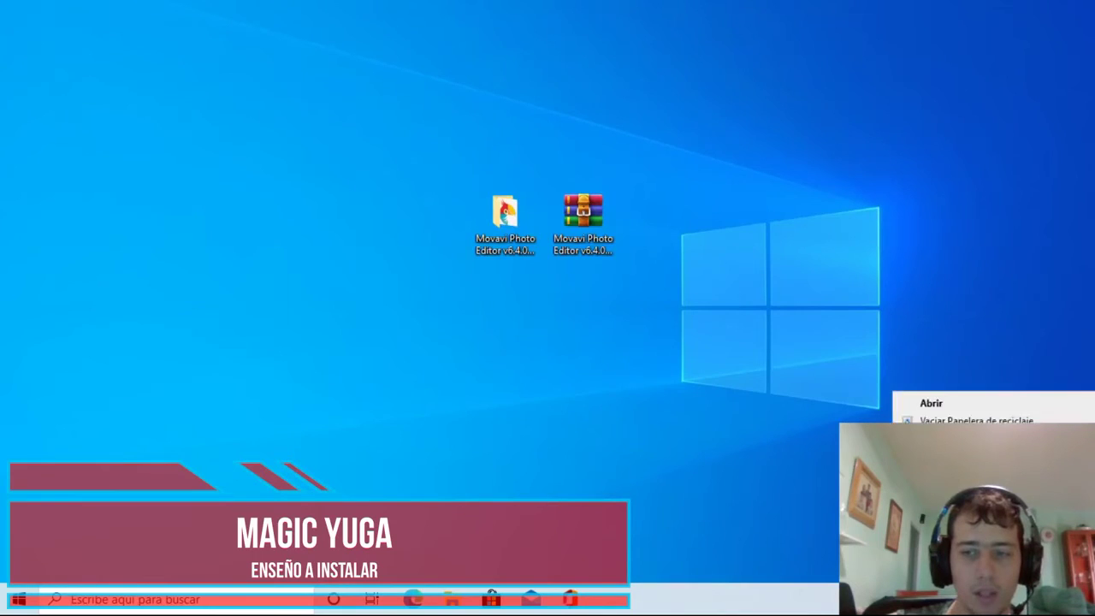
- Empty the recycle bin to permanently delete the Movavi Photo Editor 6 shortcut
click(907, 395)
click(645, 365)
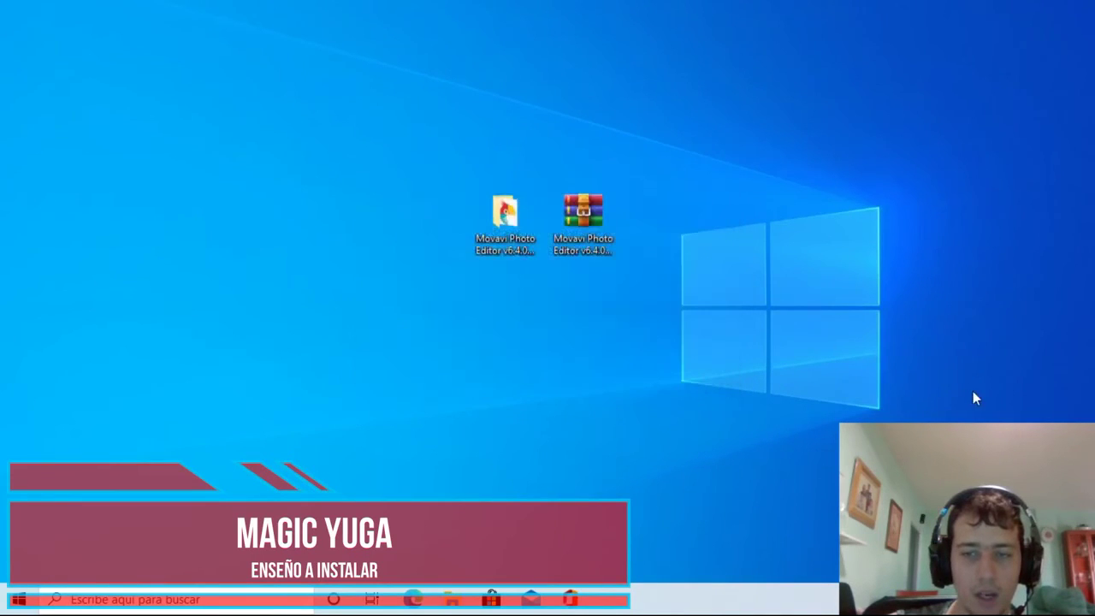
right_click(895, 354)
click(907, 395)
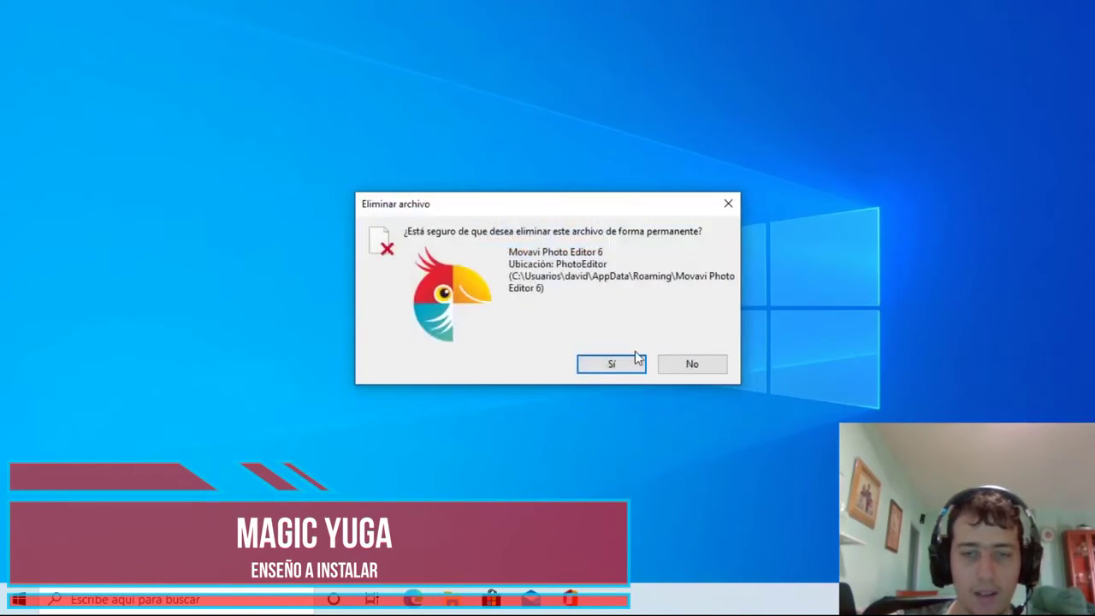
click(636, 361)
- Launch Movavi Photo Editor 6 from its folder in the full list of installed applications
click(19, 599)
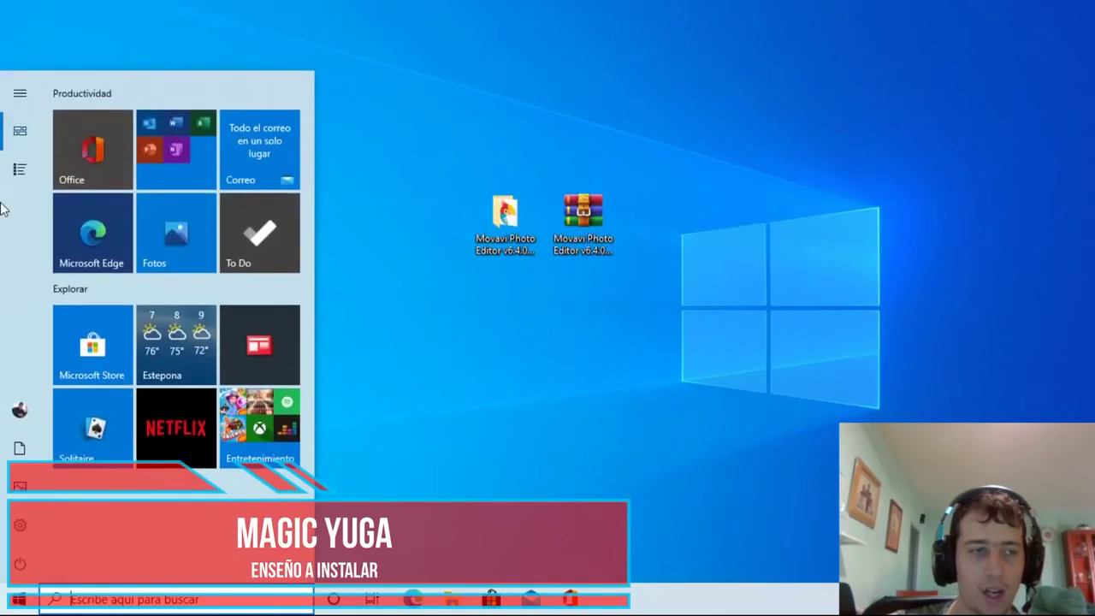
click(12, 169)
scroll(163, 190, down, 10)
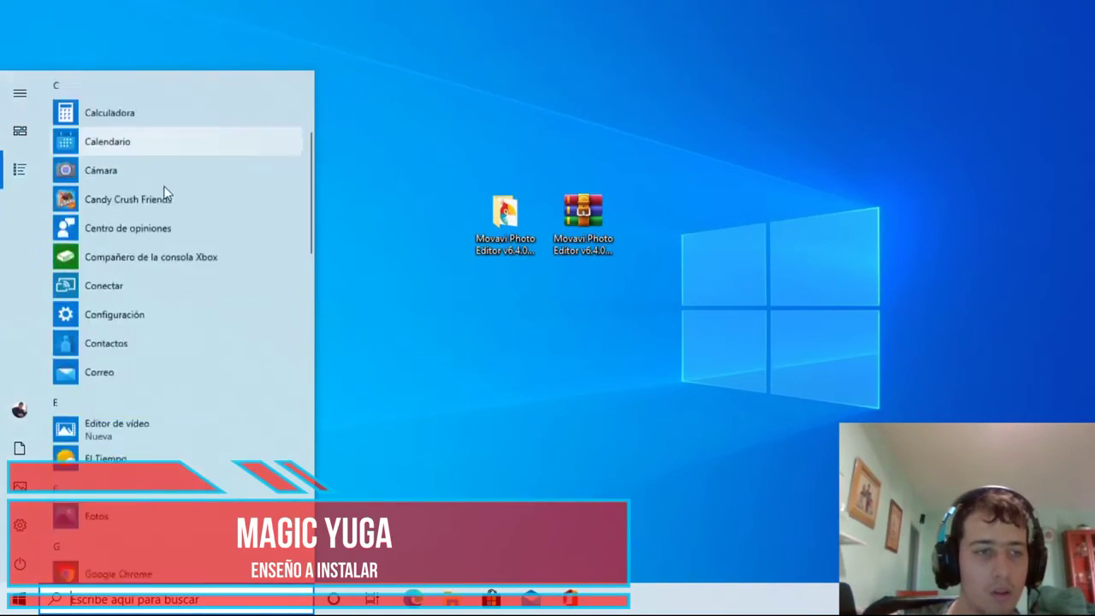
scroll(165, 192, down, 5)
click(148, 99)
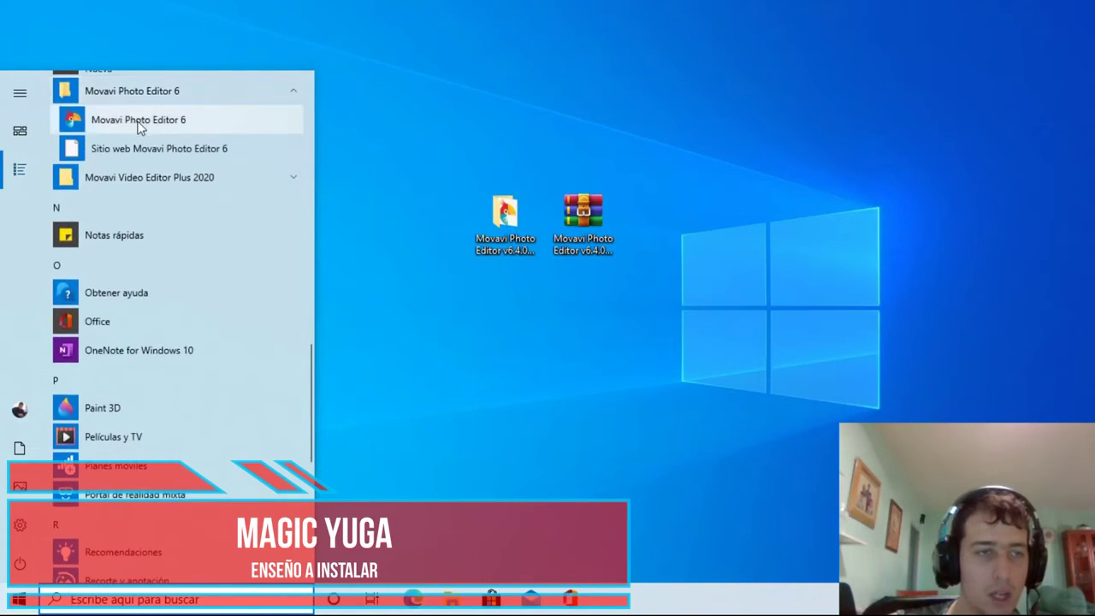
click(139, 122)
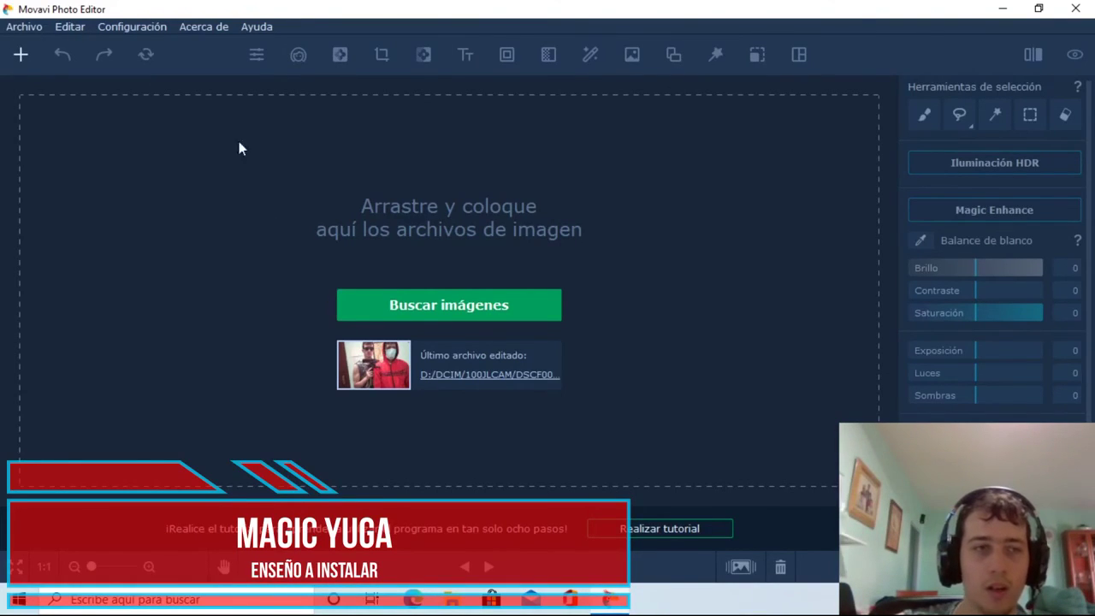
- Check the version information in Movavi Photo Editor's About window, dismiss it, and close the program
click(216, 27)
click(219, 112)
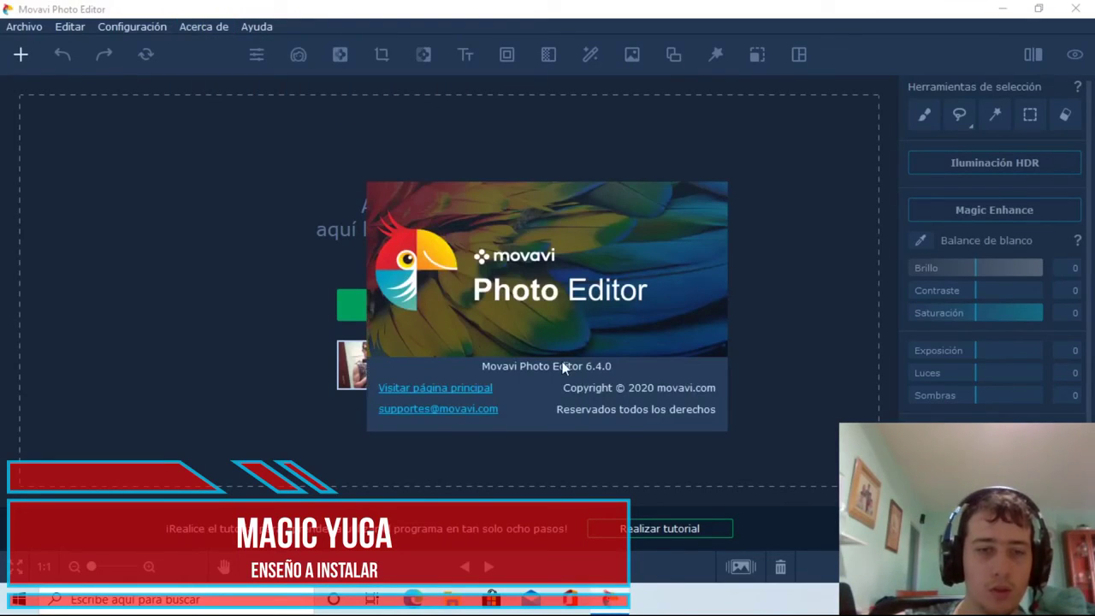
click(672, 330)
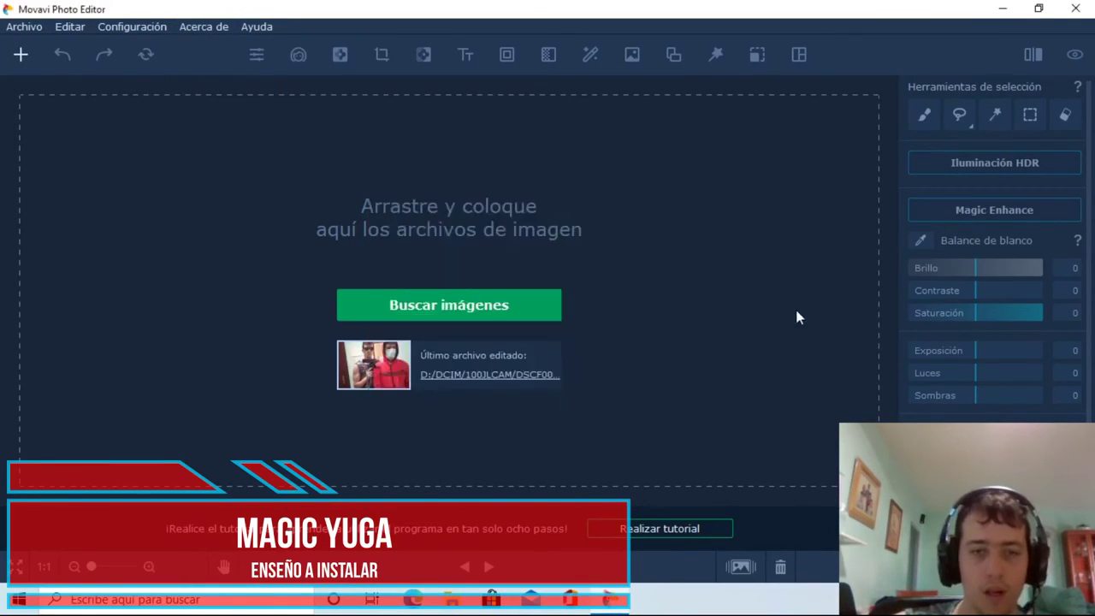
click(1075, 9)
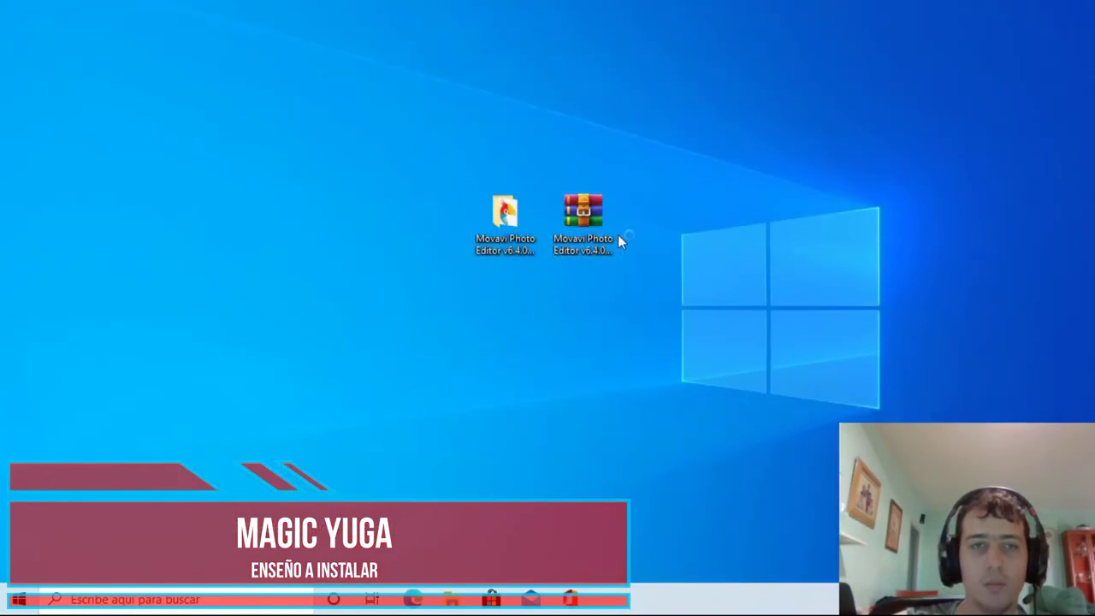